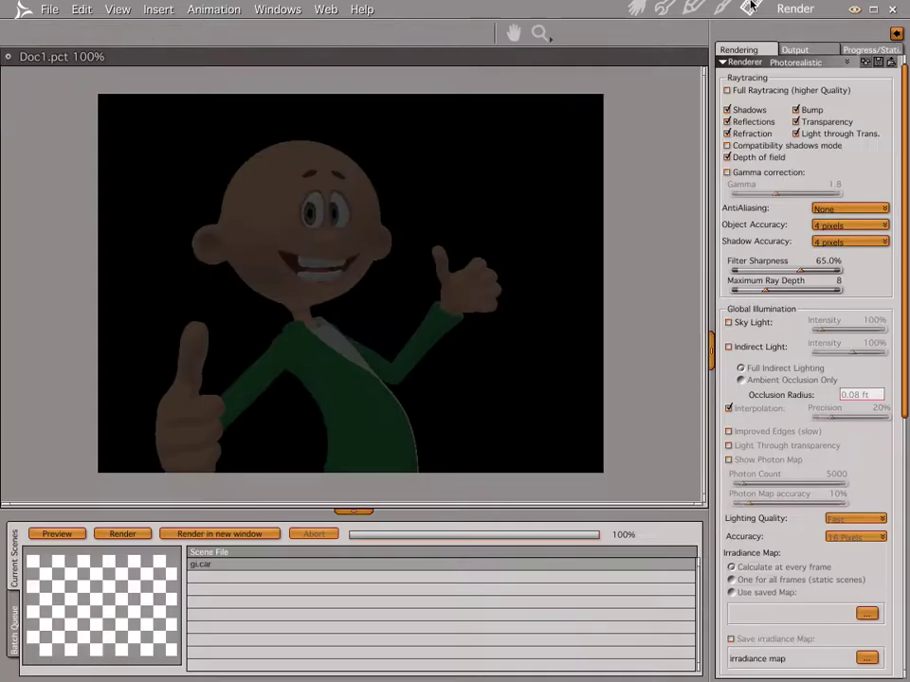
- Render the gi.car cartoon character on black, with Sky Light and Indirect Light off
click(753, 7)
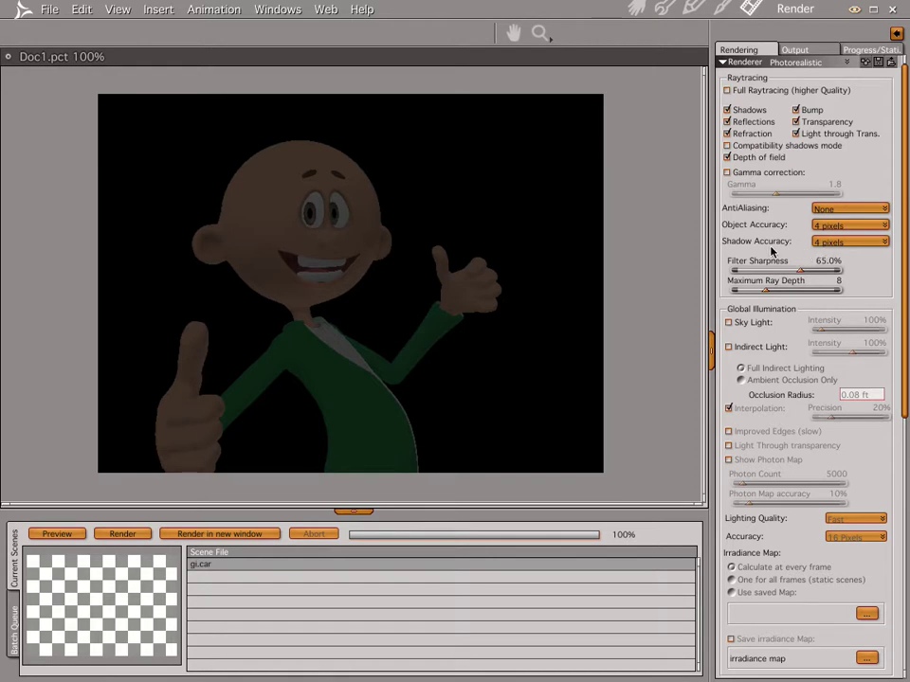
key(ctrl+r)
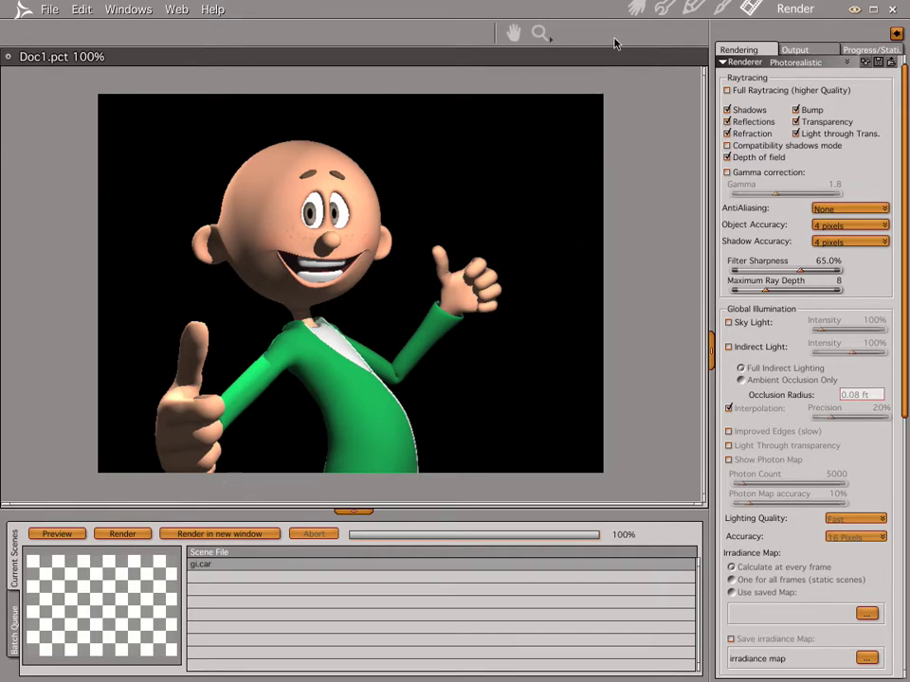
- Select the character's head, recheck the render, then come back to the Assemble room view
click(633, 11)
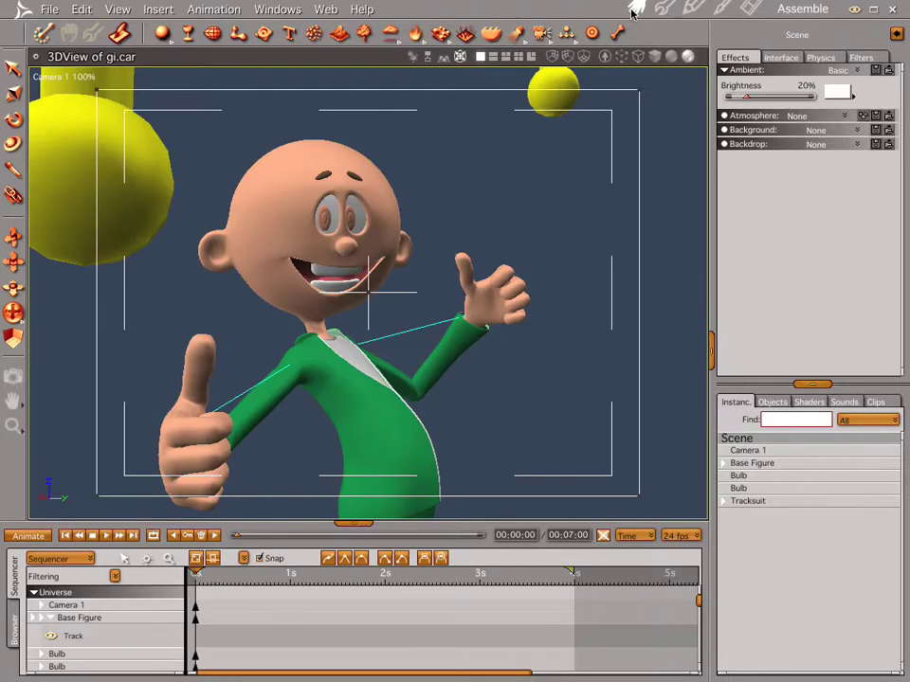
click(318, 161)
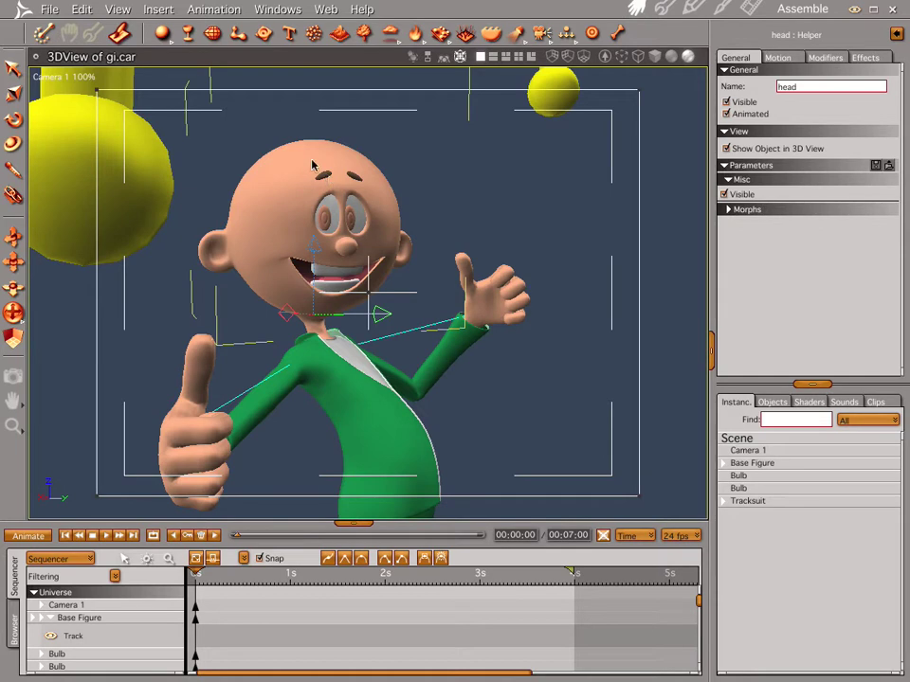
click(751, 10)
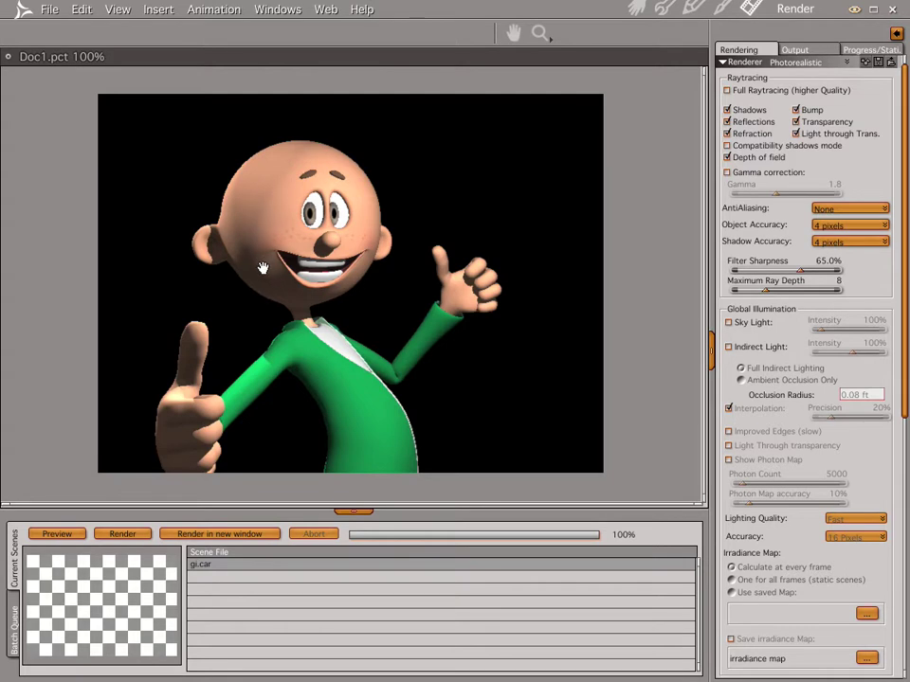
click(637, 9)
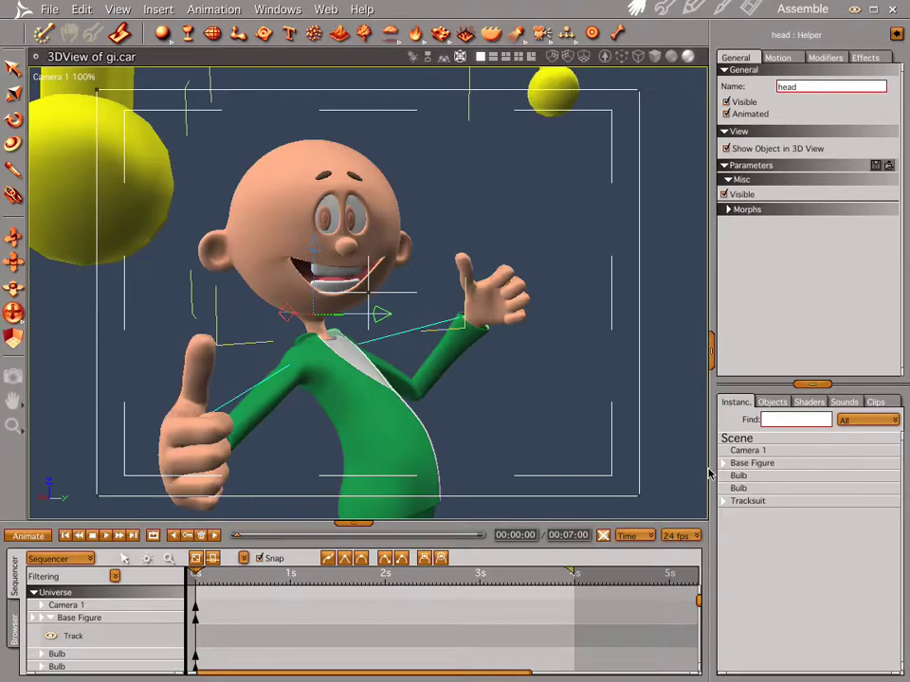
- Make the Scene background a Bi Gradient with Horizon 90 and render the character against blue sky
click(748, 441)
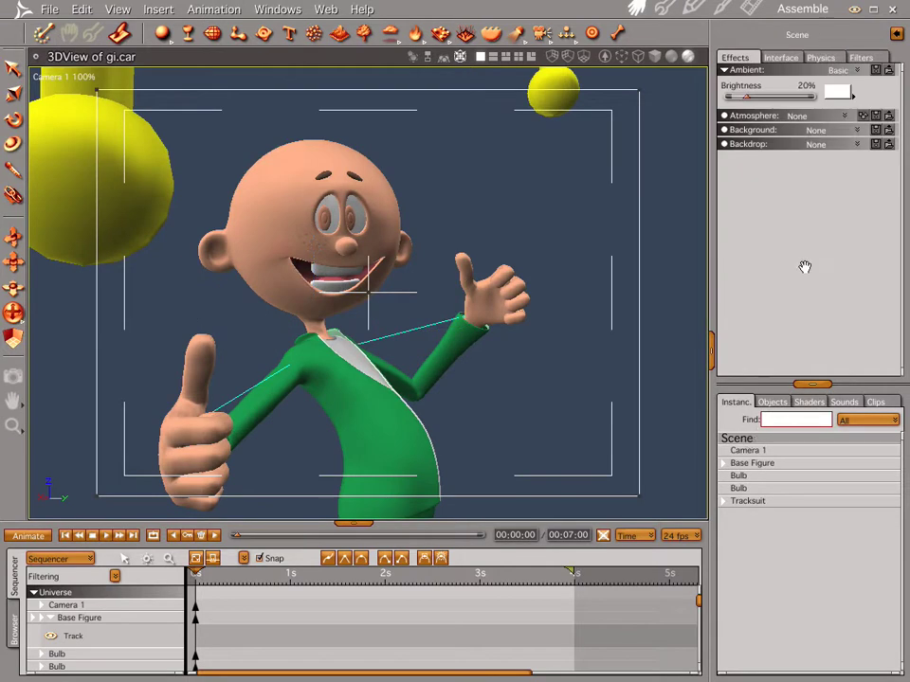
click(856, 130)
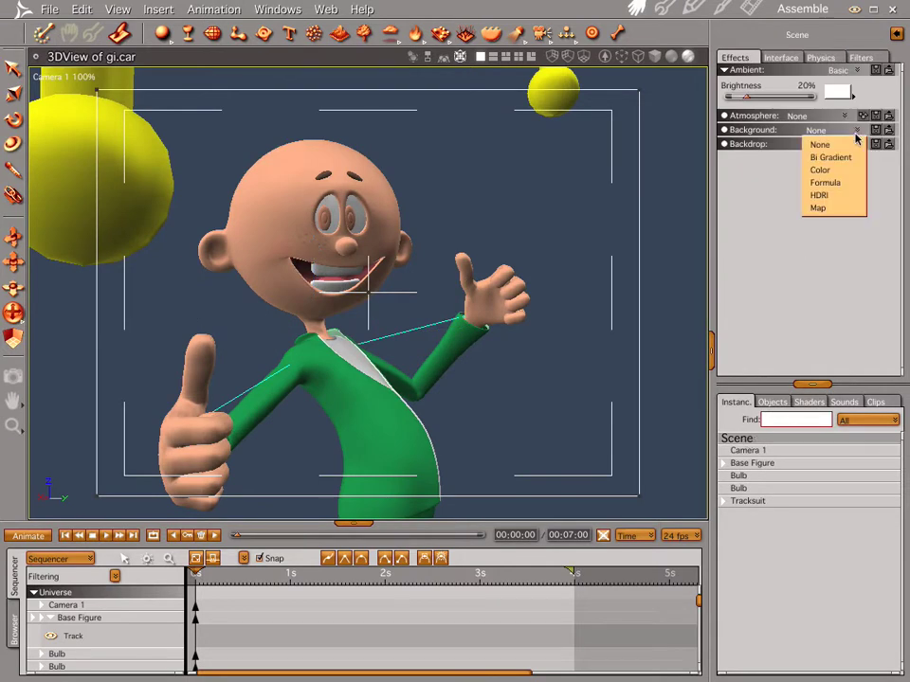
click(830, 156)
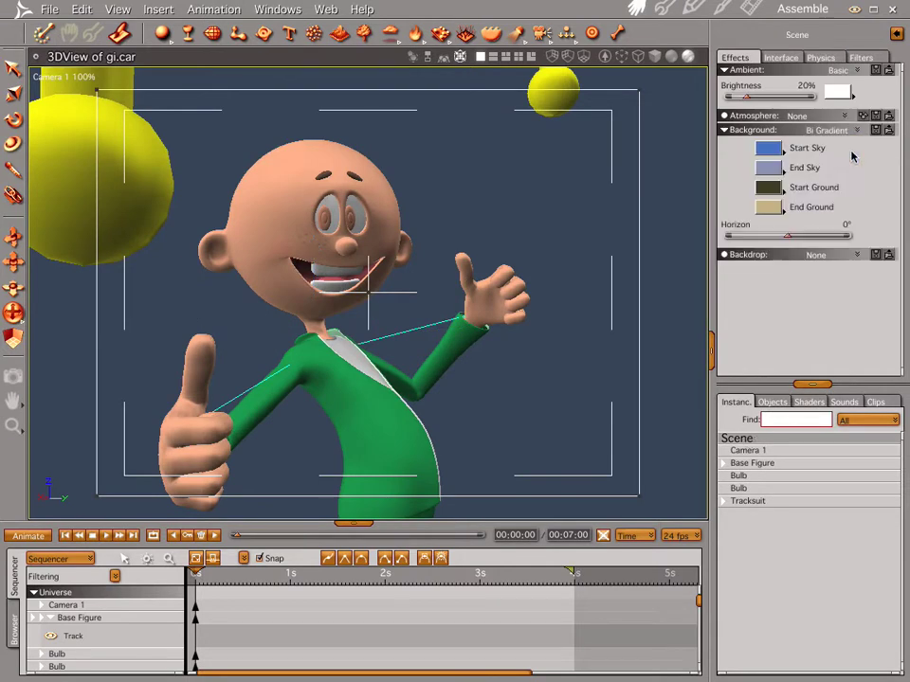
drag(790, 238, 908, 243)
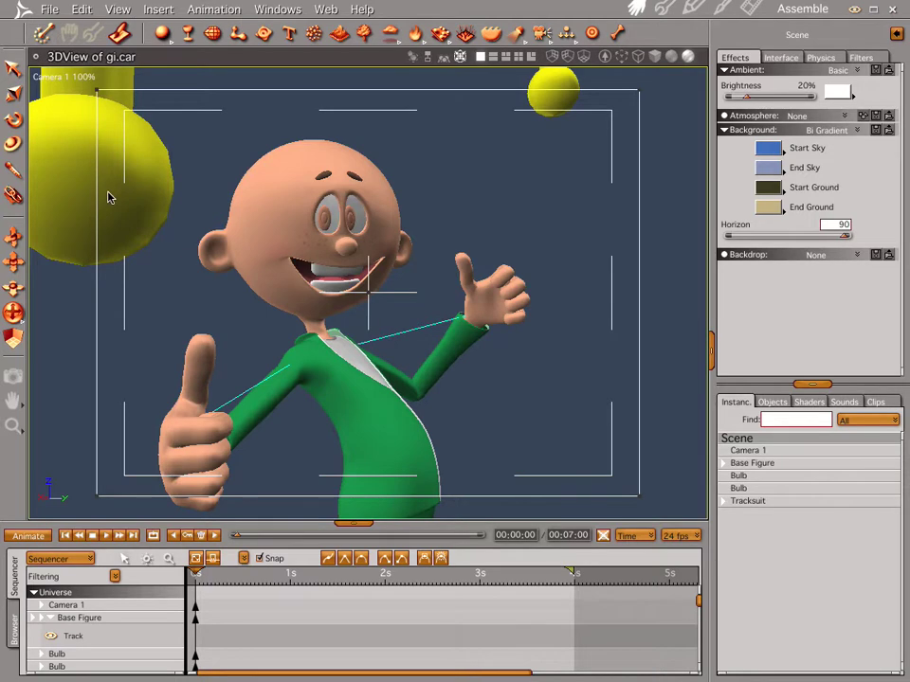
key(ctrl+r)
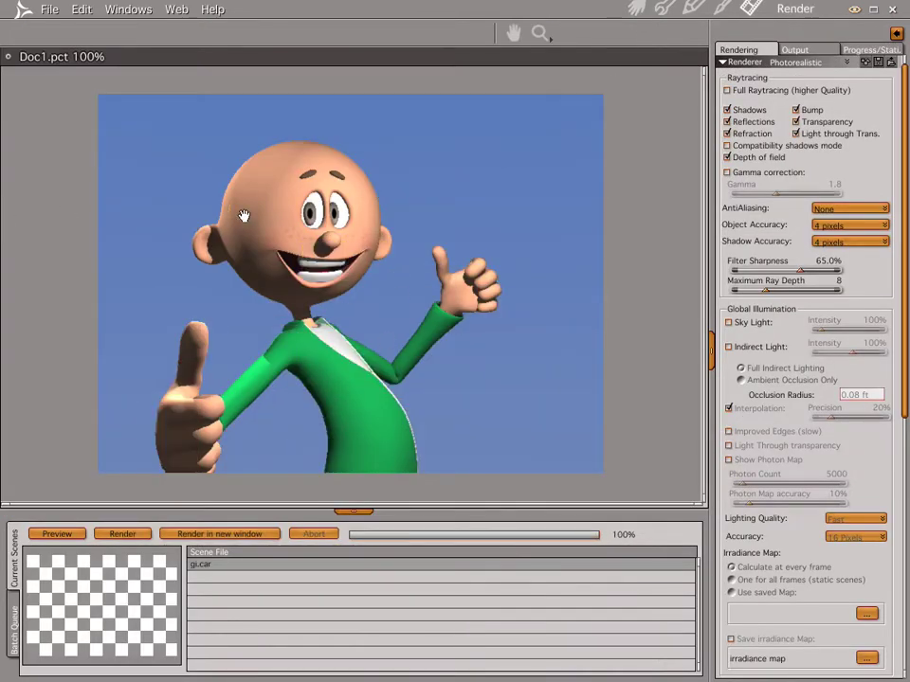
- Enable Sky Light global illumination at 100% intensity in the render settings
click(640, 6)
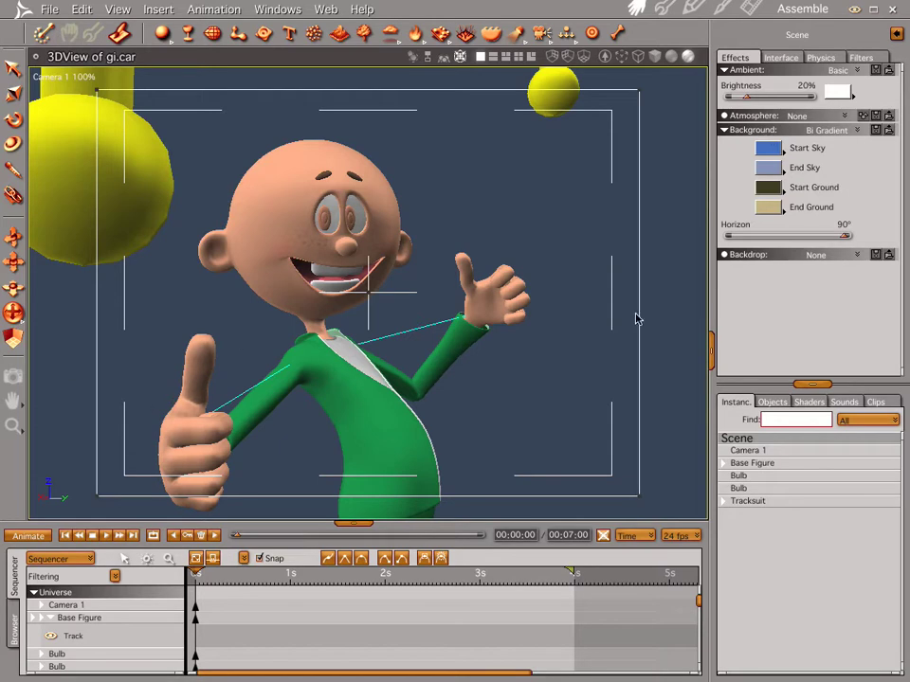
click(752, 10)
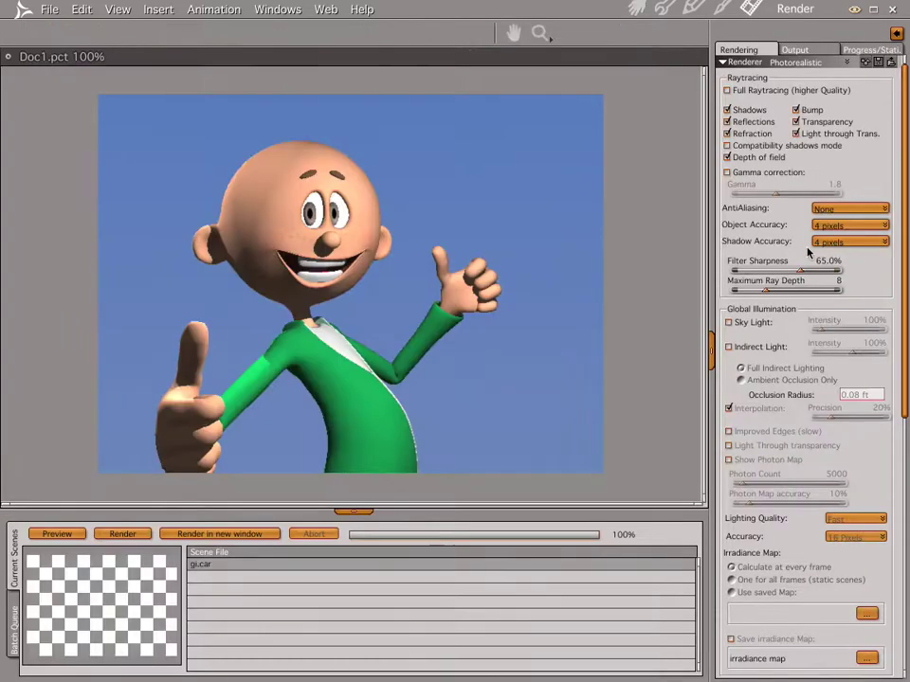
click(728, 323)
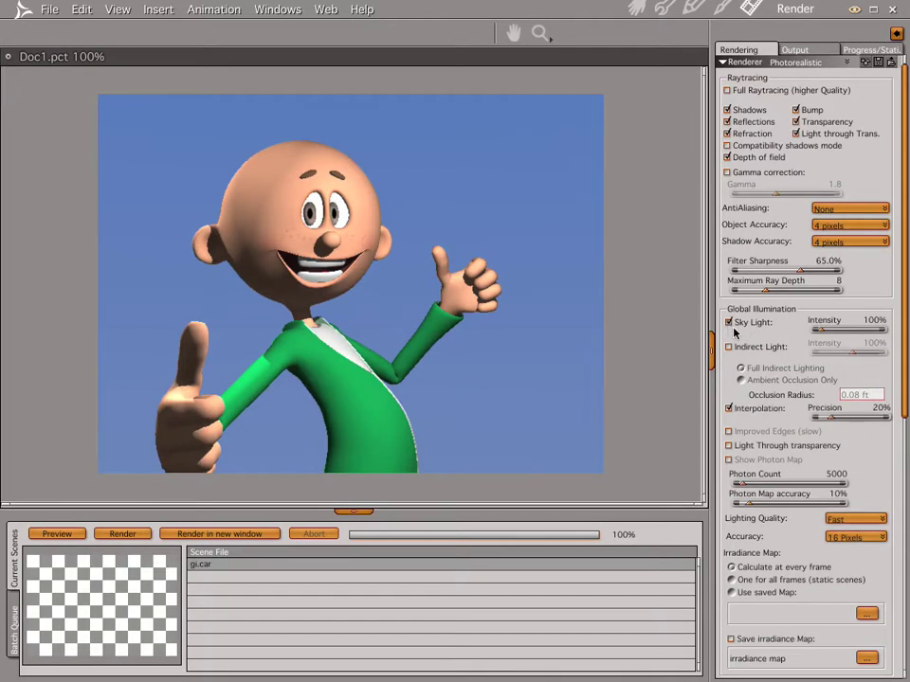
click(637, 9)
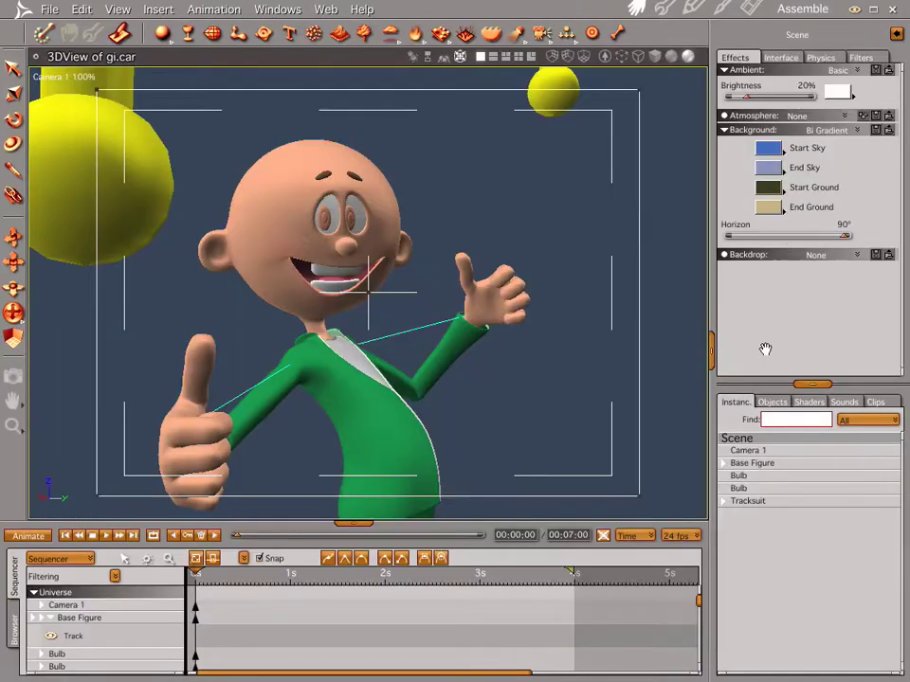
- Uncheck Visible on both Bulb lights and run a sky-lit test render of the character
click(736, 476)
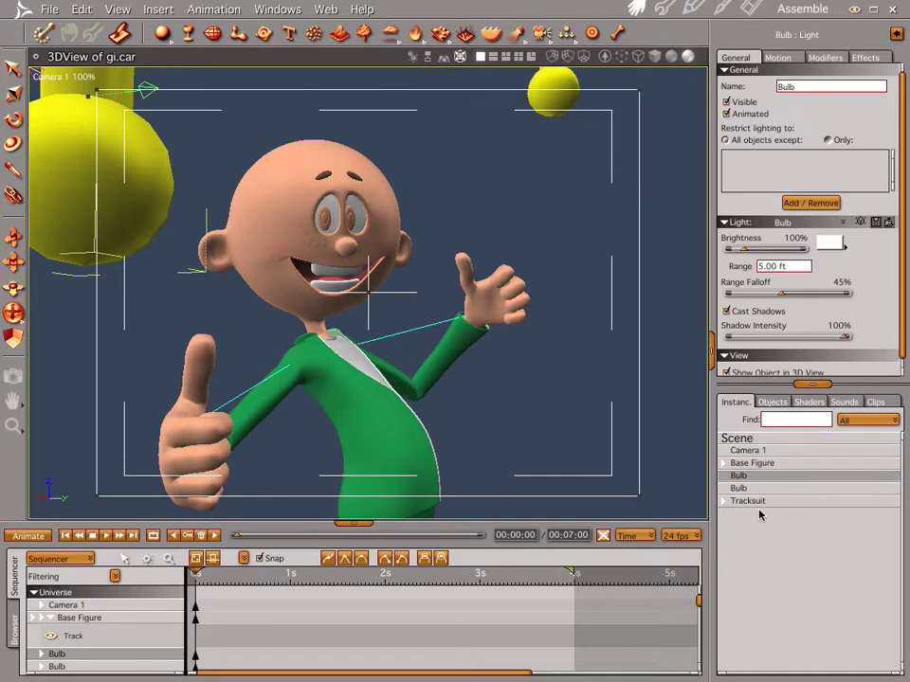
shift+click(744, 488)
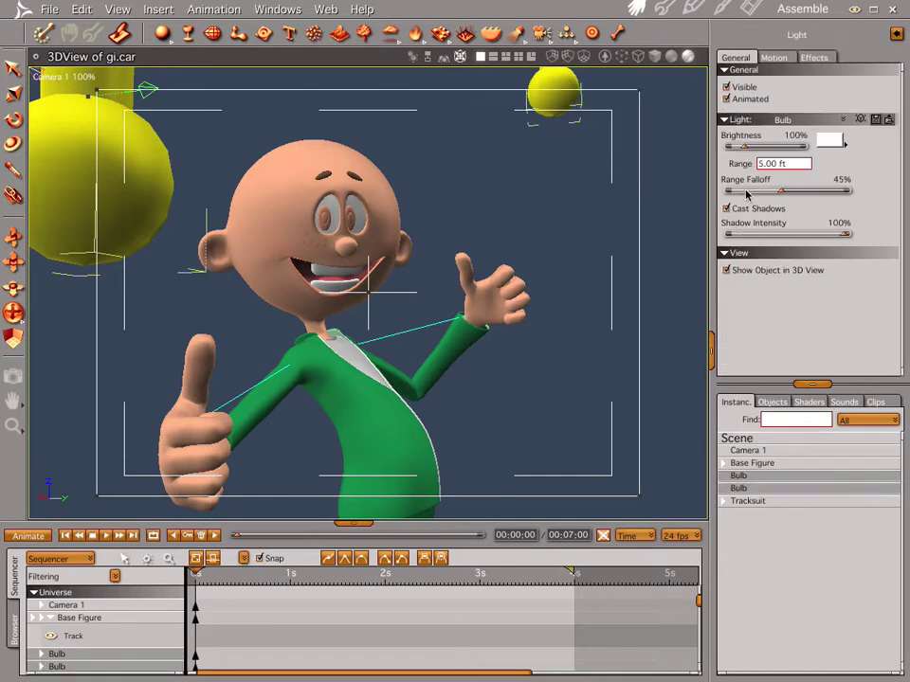
click(727, 87)
key(ctrl+r)
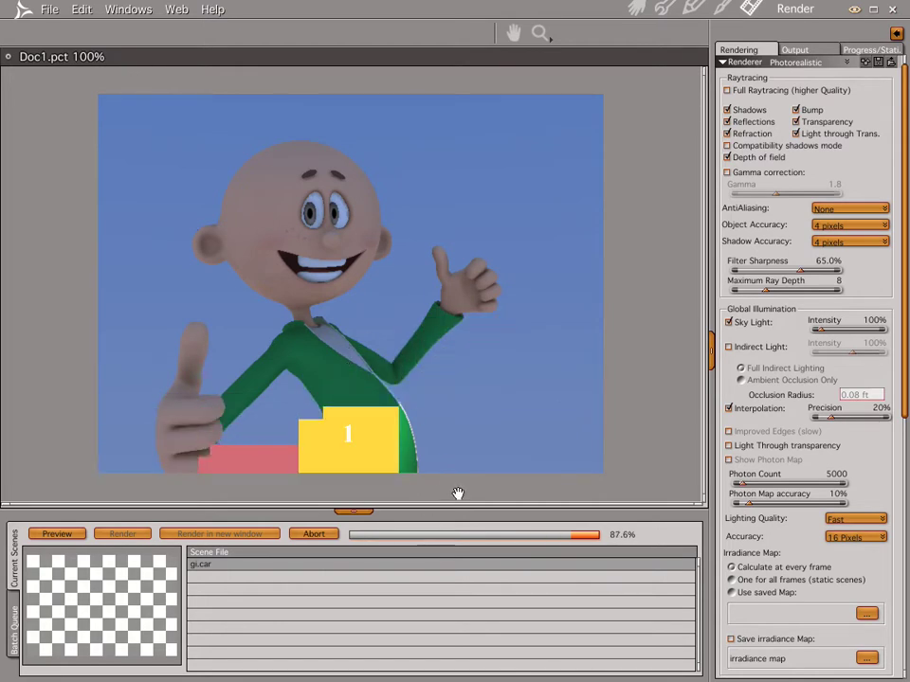
click(630, 11)
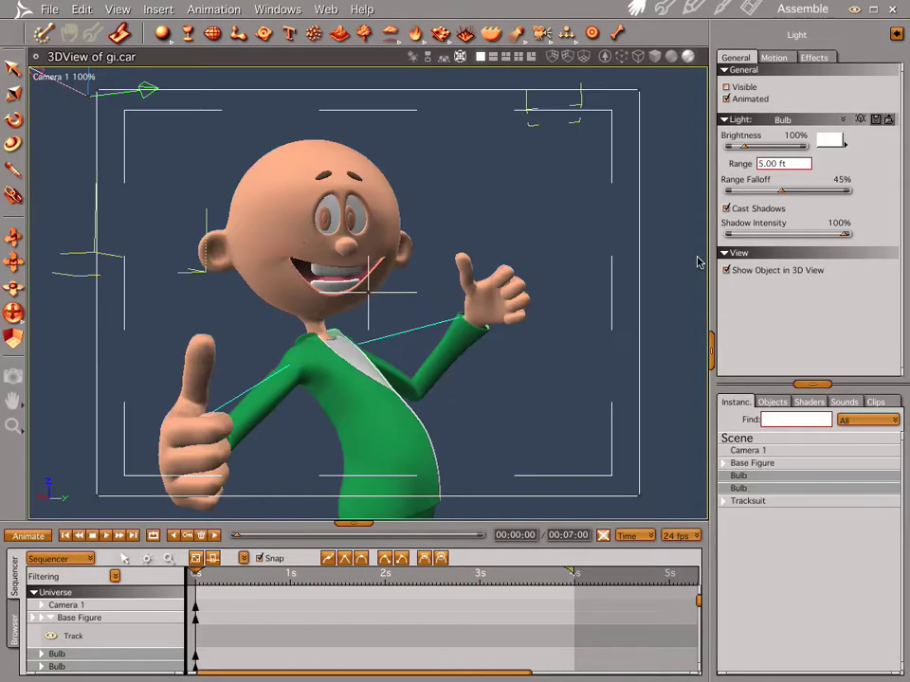
- Set the gradient's Start Sky to white and End Sky to black, then render the character
click(742, 440)
click(769, 154)
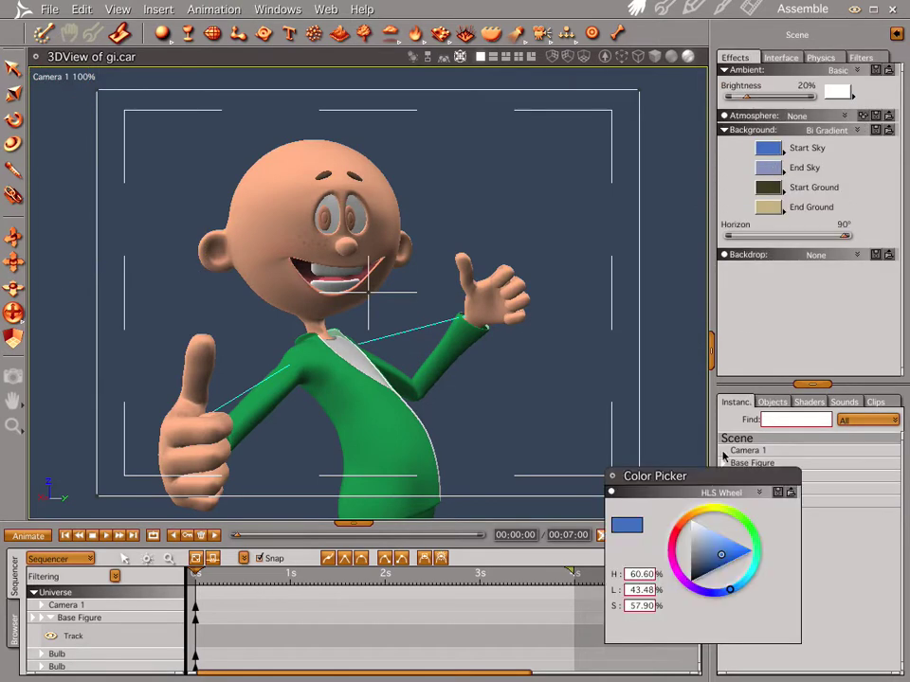
drag(696, 533, 673, 501)
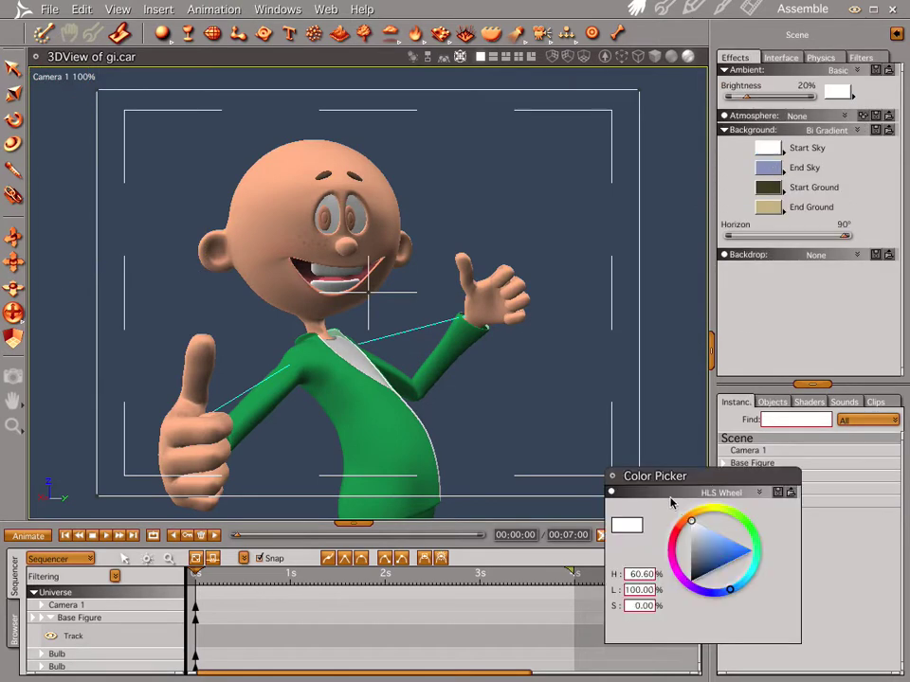
click(768, 168)
drag(709, 557, 655, 628)
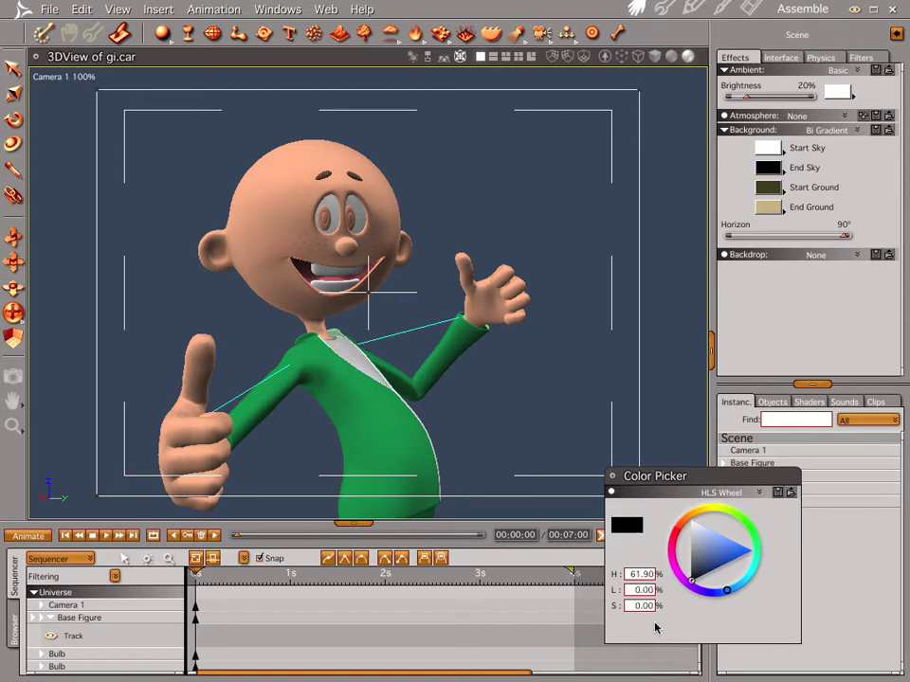
key(ctrl+r)
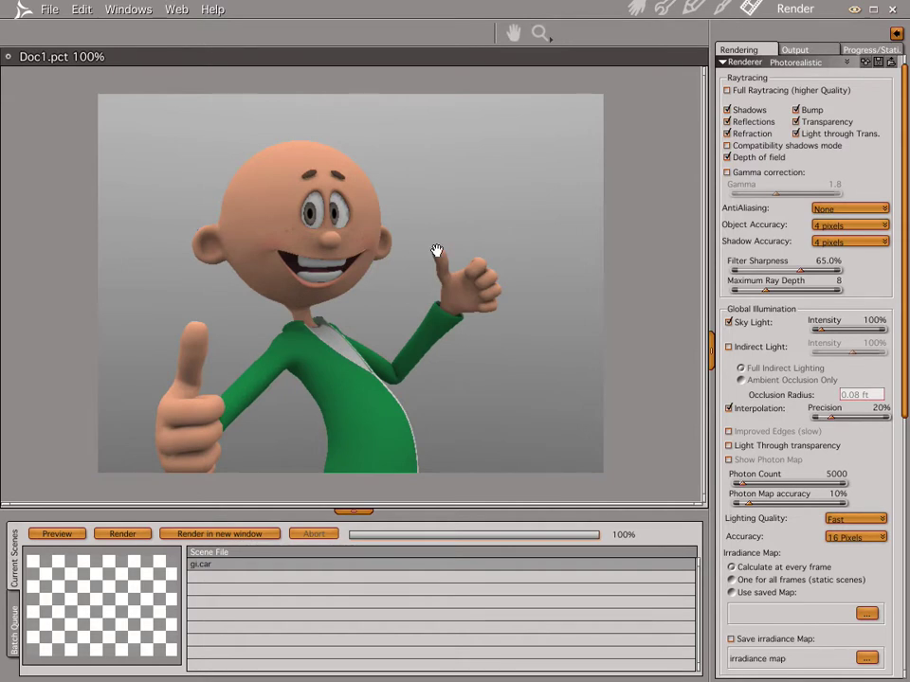
- Tint the Start Sky gold and render the character in warm golden light
click(635, 7)
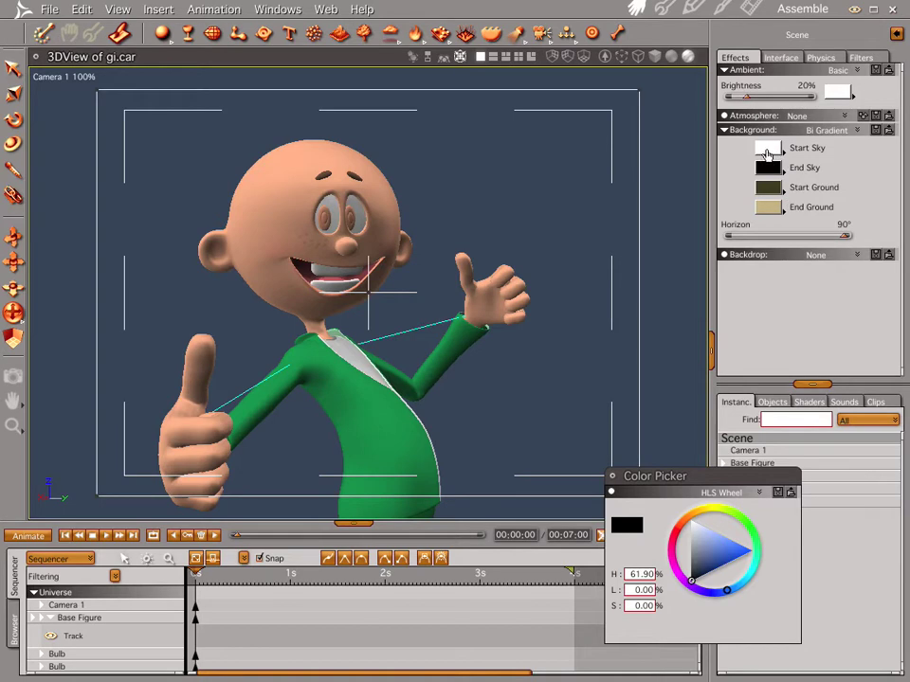
click(767, 151)
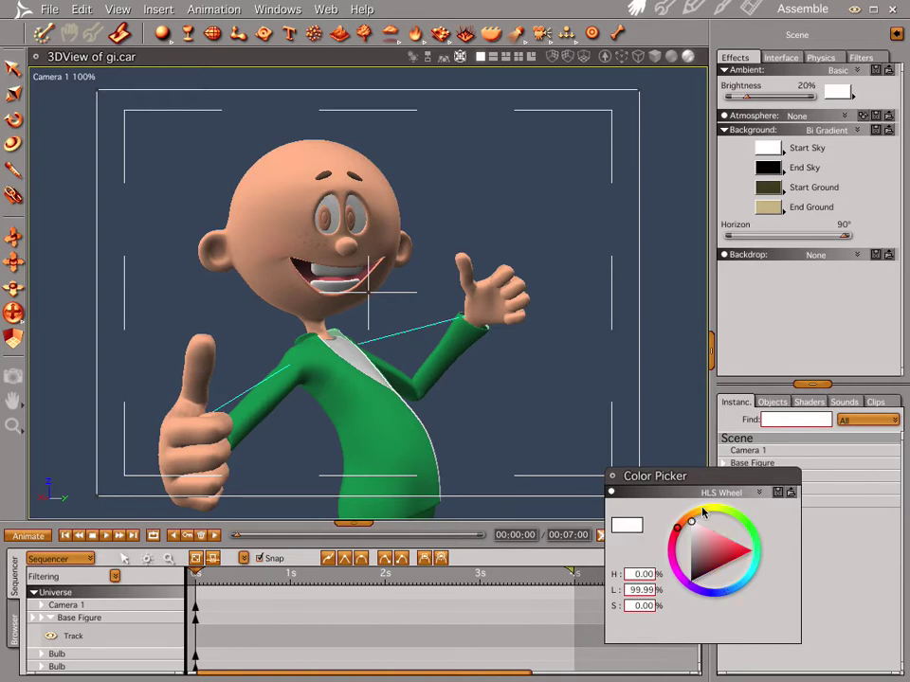
mouse_move(714, 540)
mouse_down()
mouse_move(743, 551)
mouse_move(727, 559)
mouse_up()
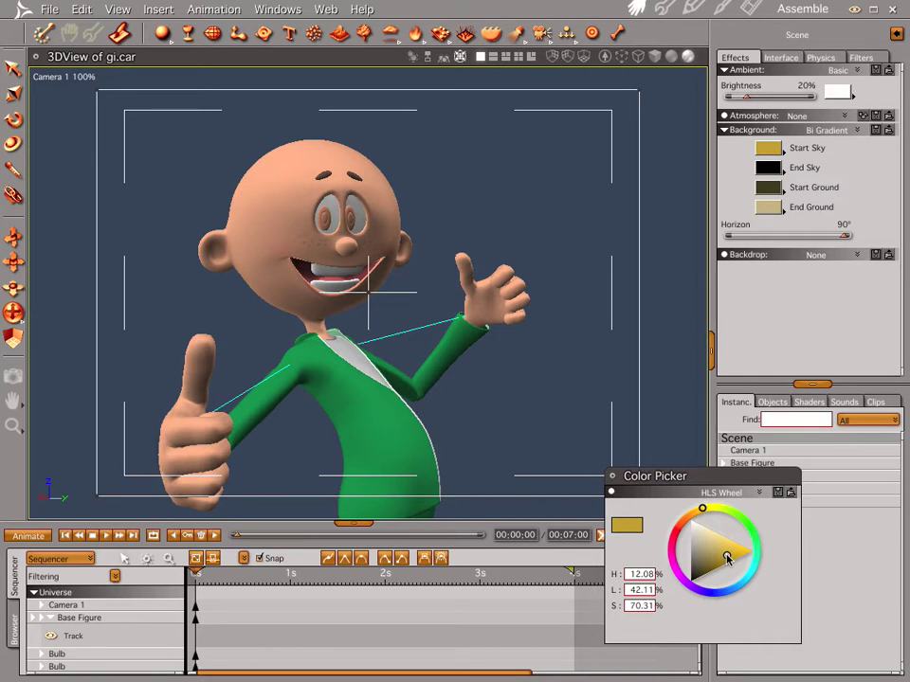
key(ctrl+r)
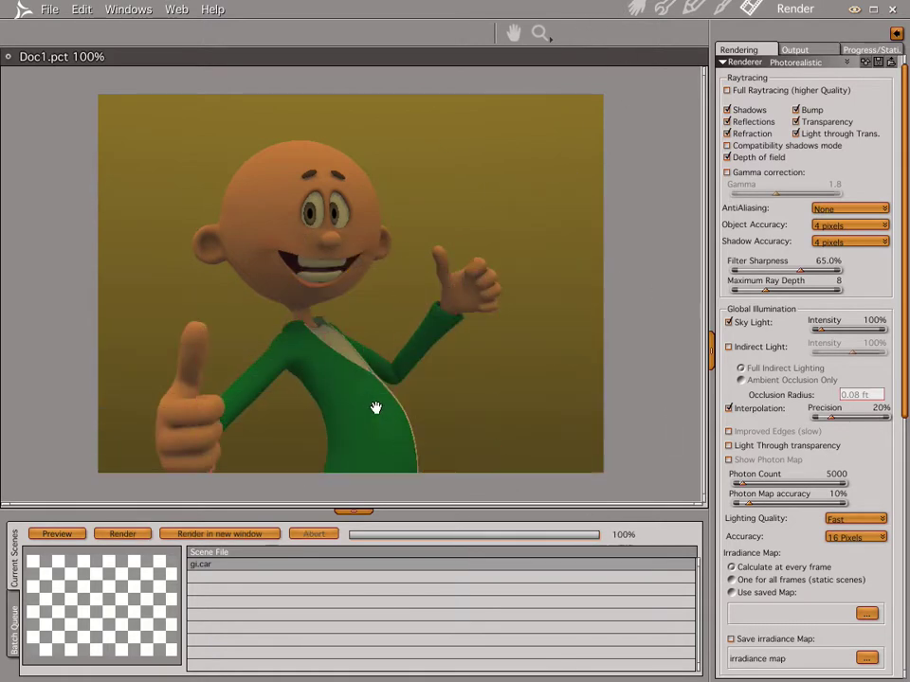
click(636, 8)
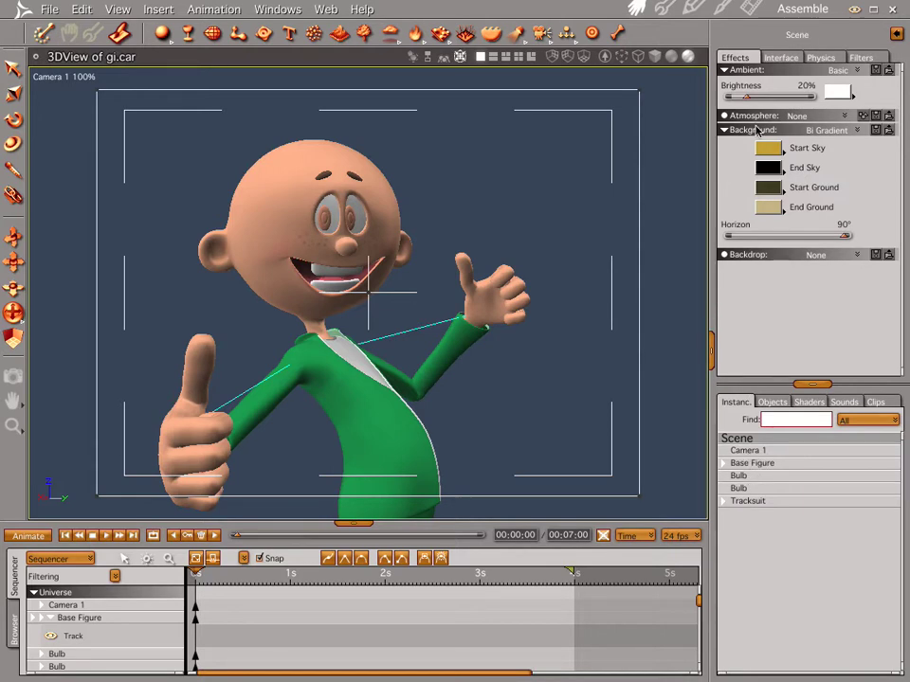
- Set the Backdrop to a Map using blueback2.tif from the Desktop, accepting TIFF format
click(750, 9)
click(859, 256)
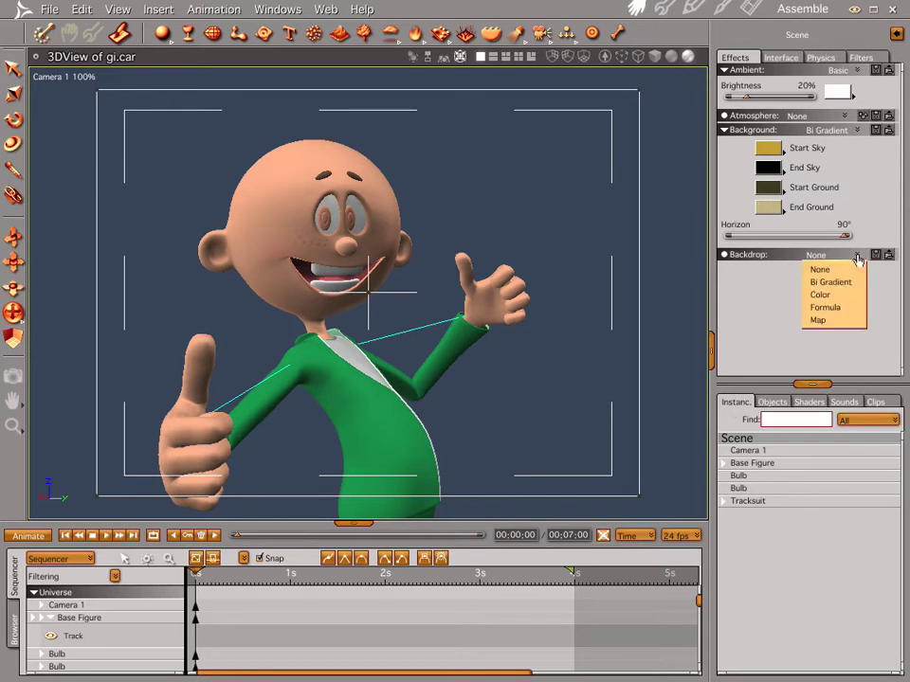
click(835, 319)
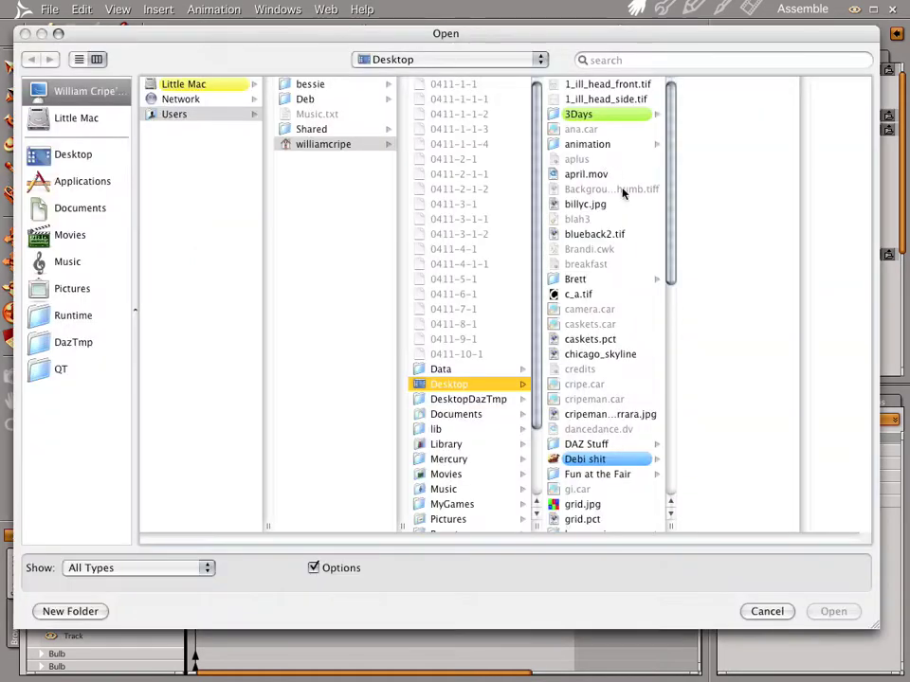
click(611, 233)
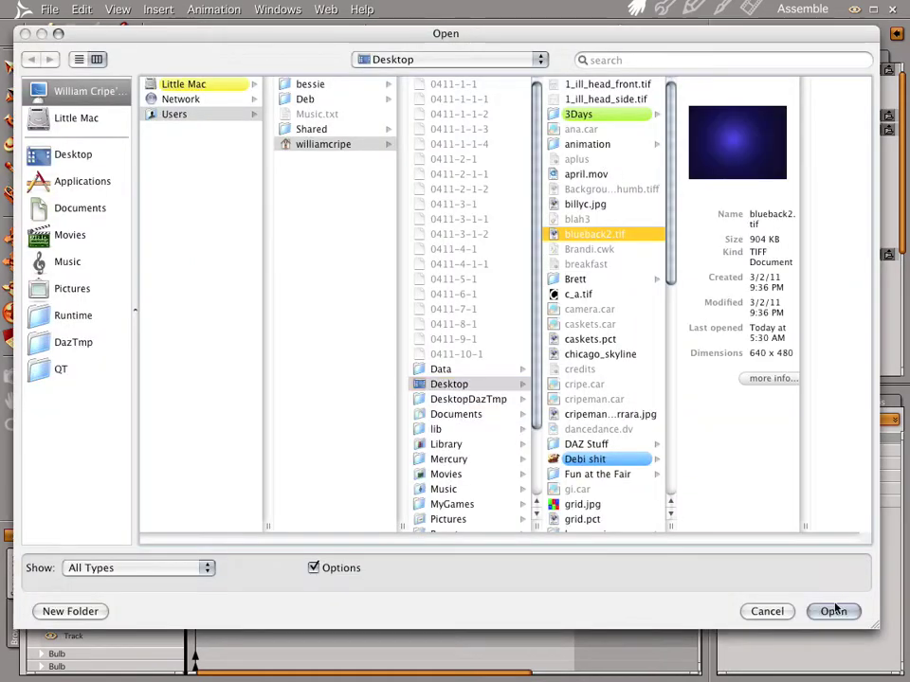
click(834, 612)
click(479, 404)
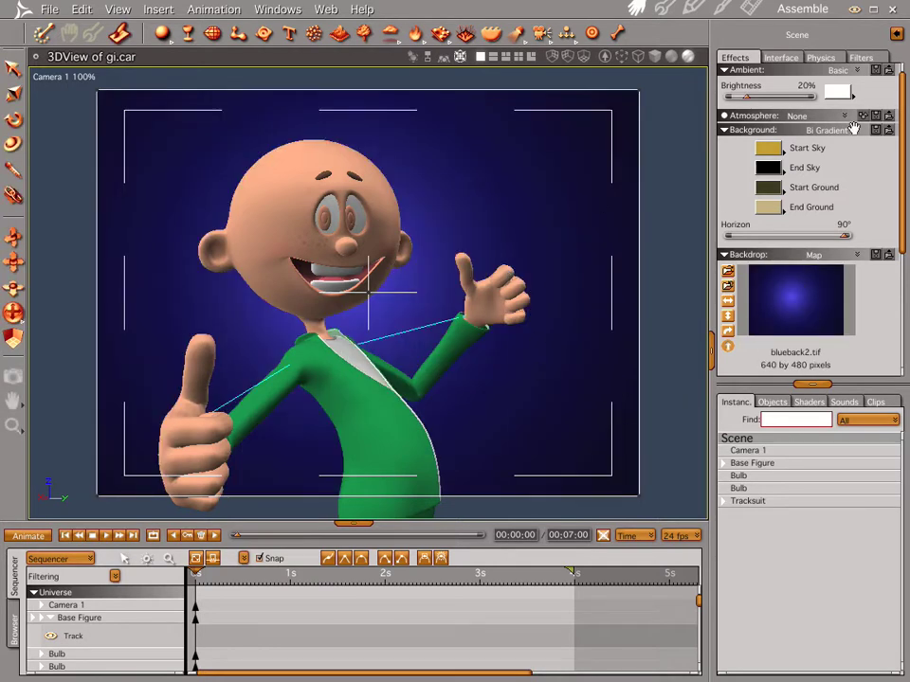
- Test-render the character in front of the blueback2.tif backdrop and return to the 3D view
key(ctrl+r)
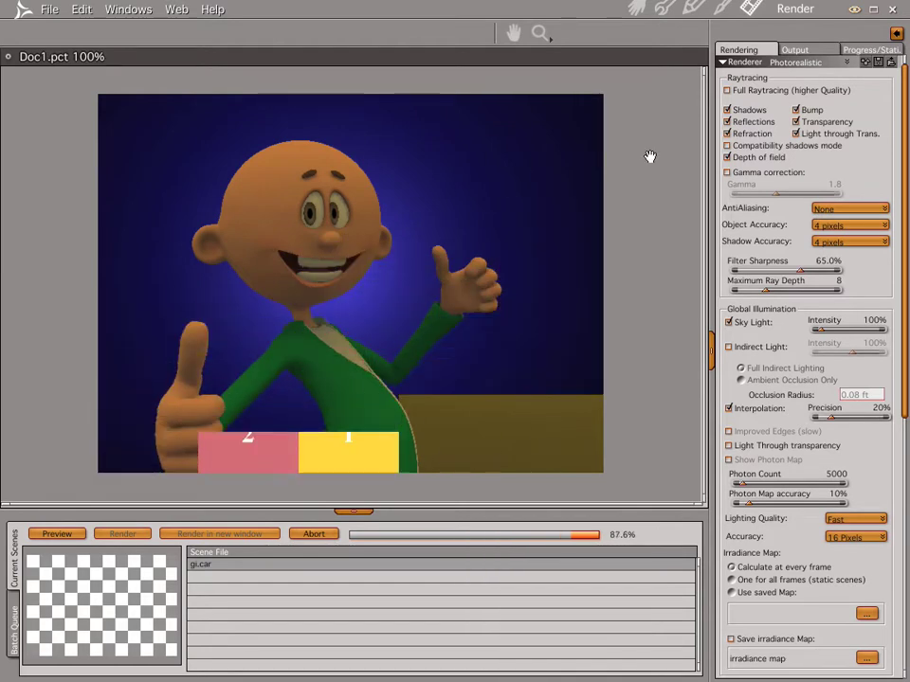
click(637, 7)
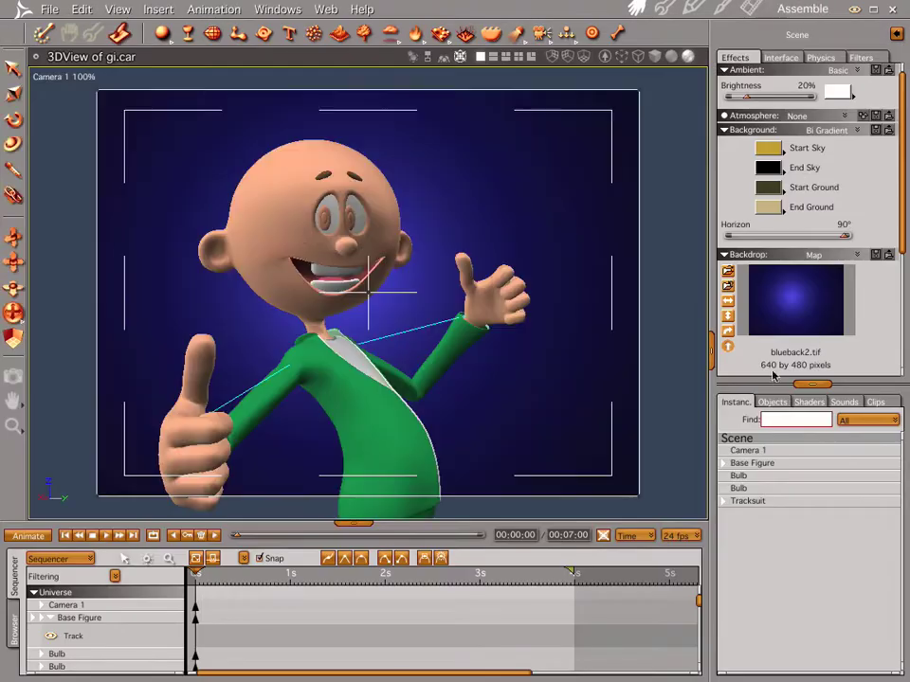
click(851, 130)
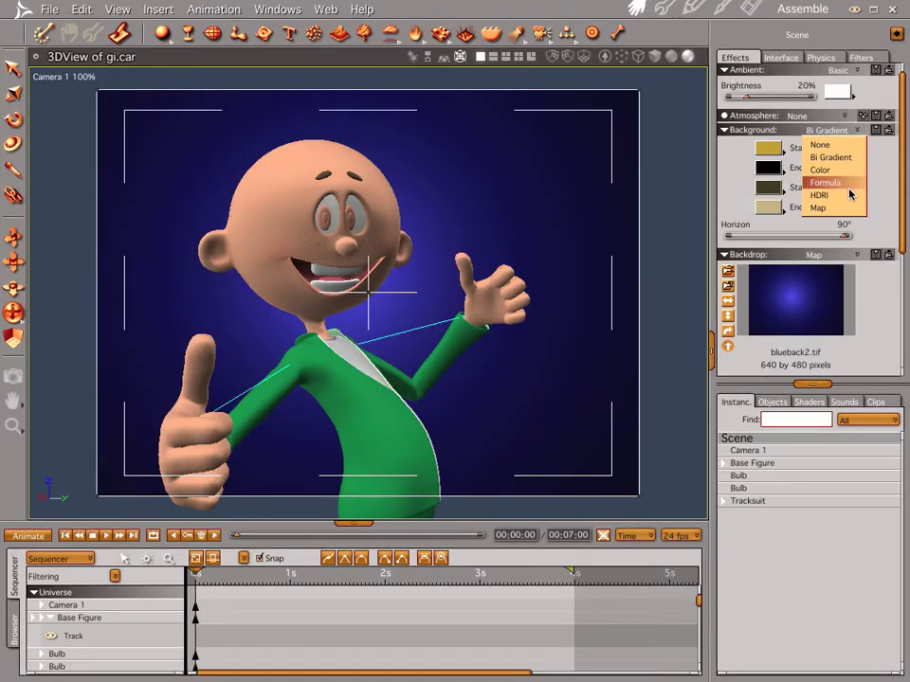
- Make the Background a Map of blueback2.tif (TIFF) and render the dim blue-lit character
click(849, 207)
click(728, 148)
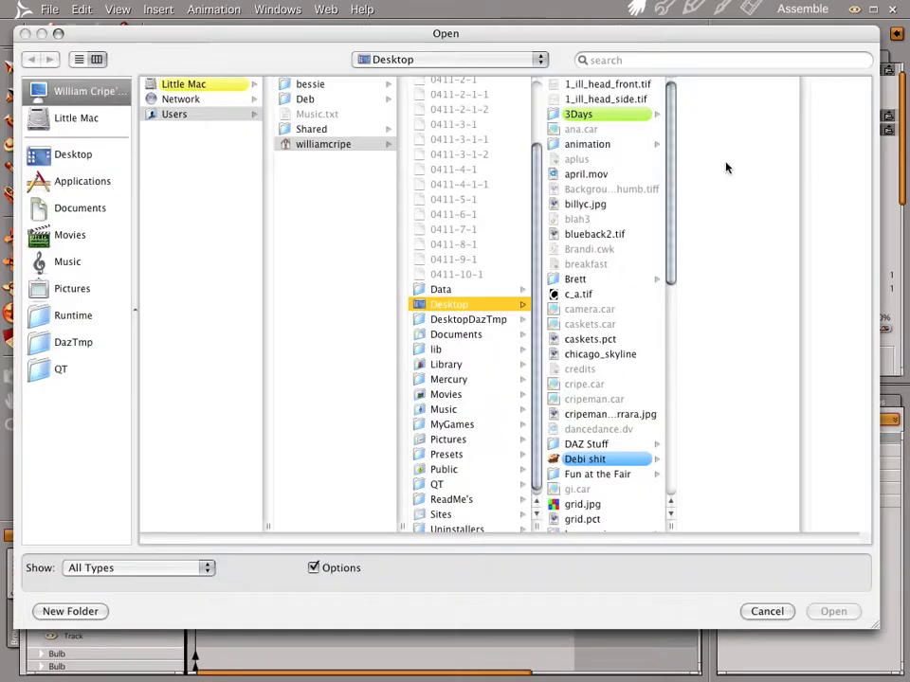
click(597, 234)
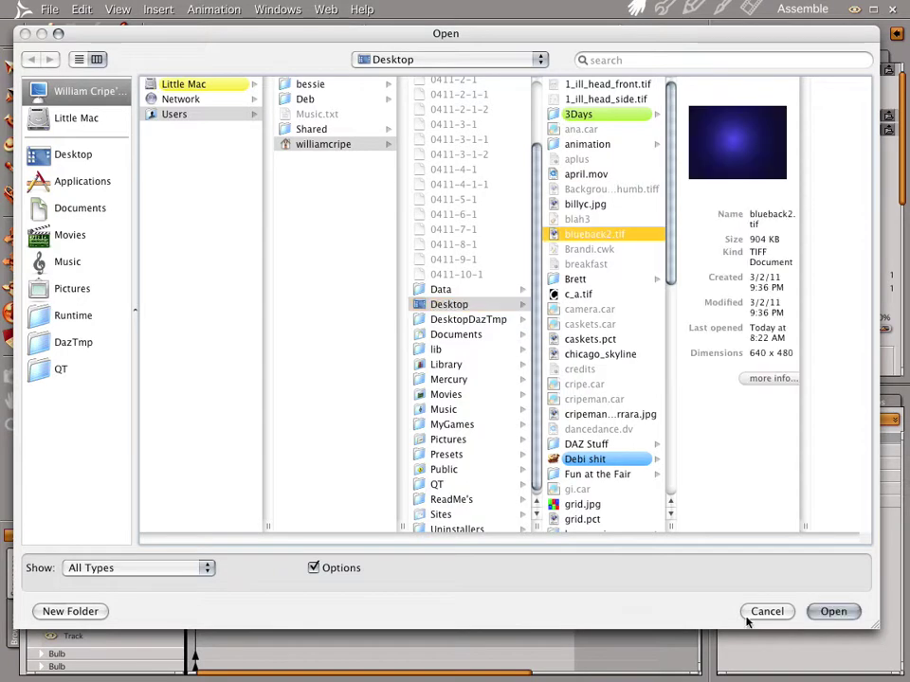
click(837, 611)
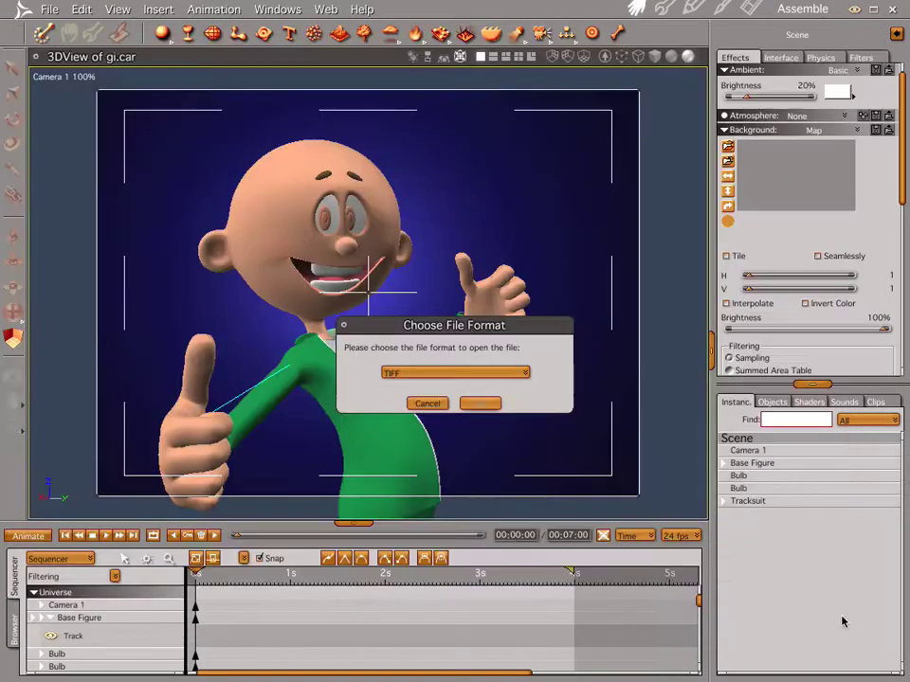
click(480, 403)
key(ctrl+r)
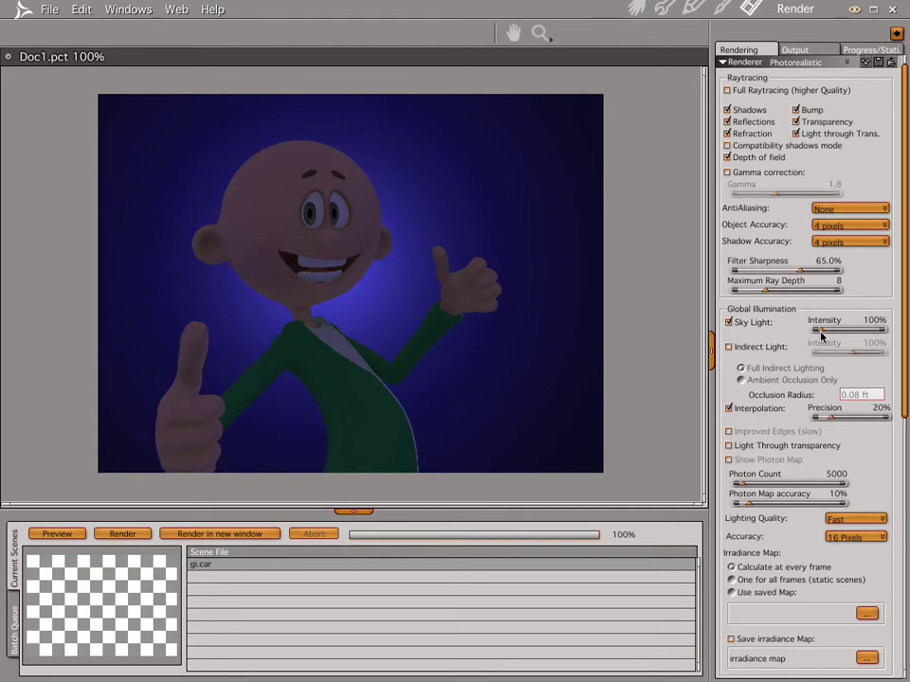
- Set the sky light intensity to 500 and render a test image
double_click(874, 321)
text(97)
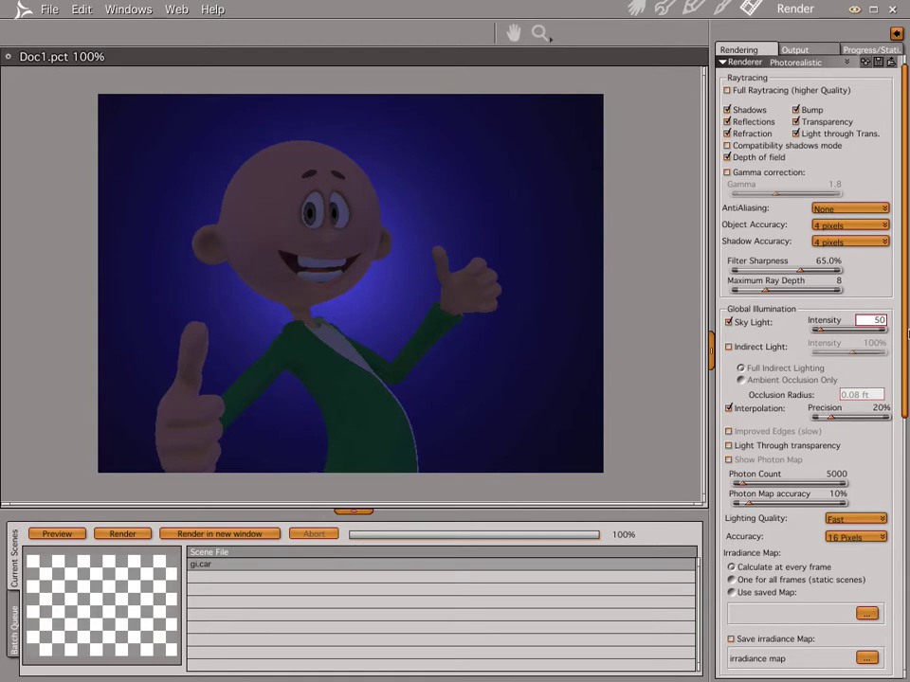
key(Return)
key(ctrl+r)
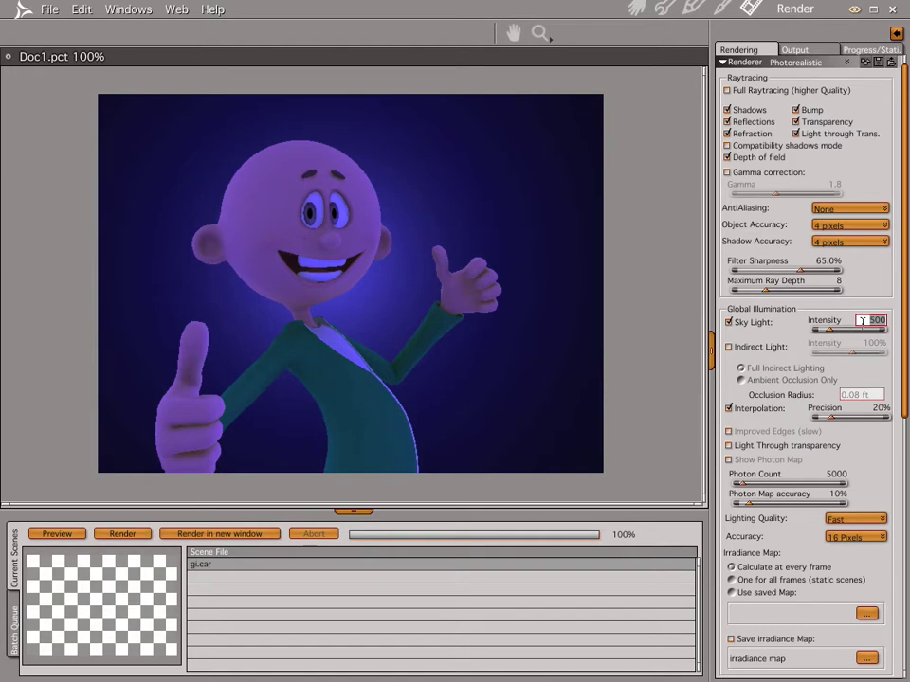
- Lower the sky light intensity to 200, re-render, and return to the Assemble room
text(200)
key(Return)
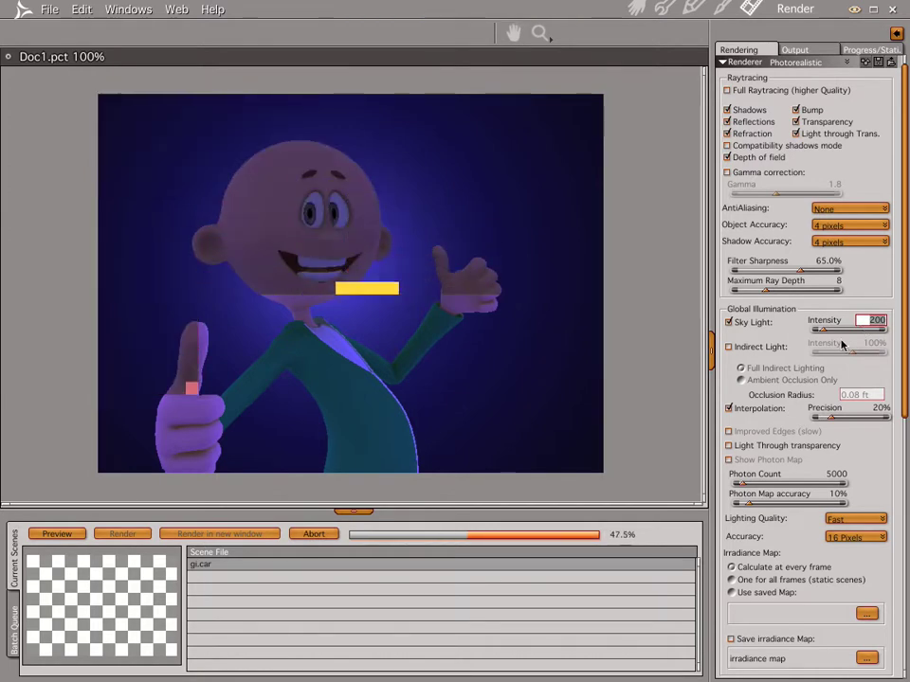
click(634, 8)
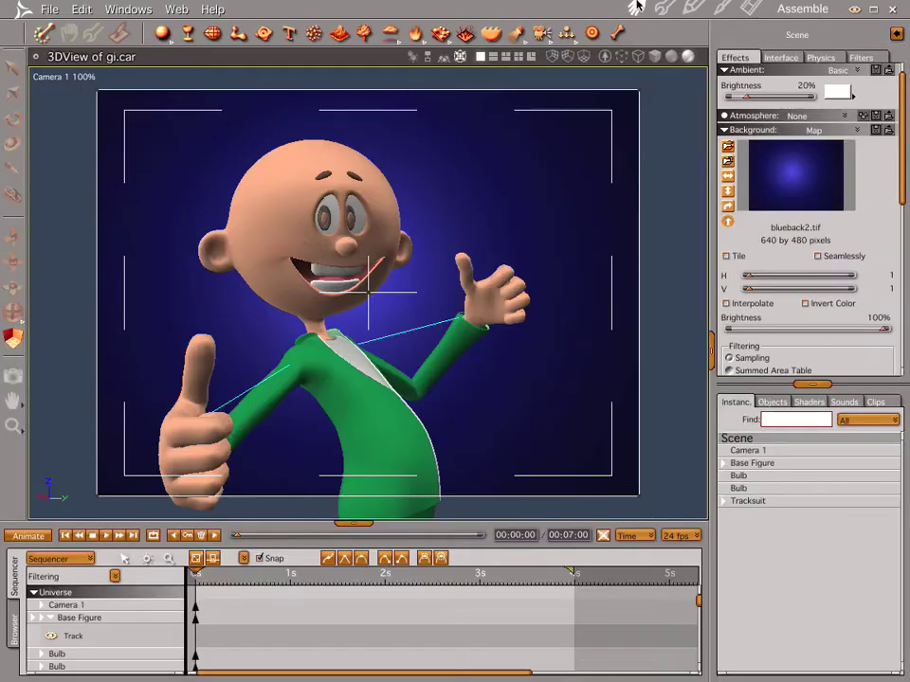
- Make both Bulb lights visible at 100% brightness, then collapse the Sequencer and right-hand panels
click(756, 475)
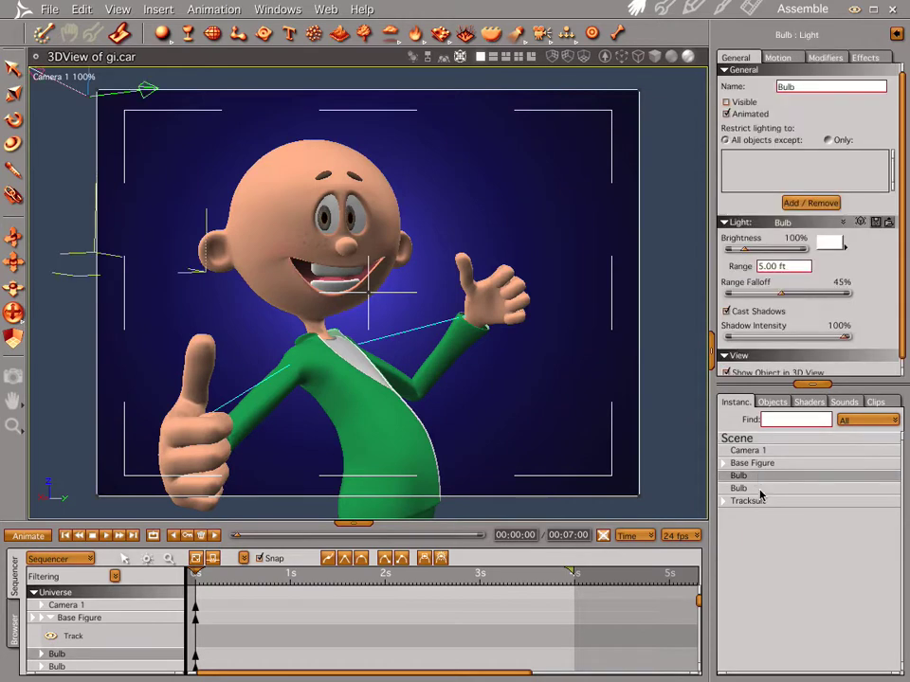
click(757, 489)
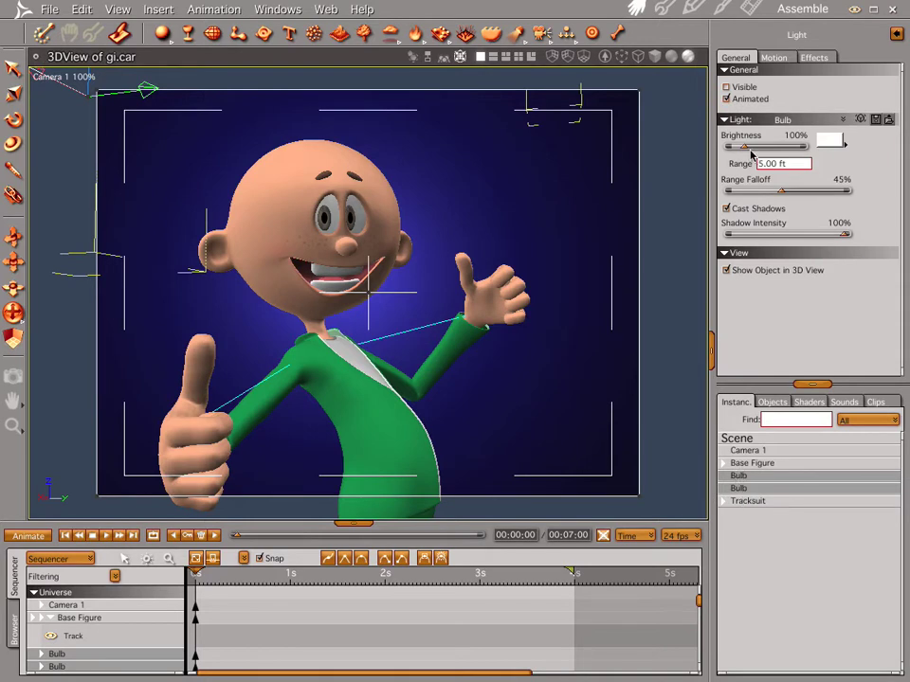
drag(745, 149, 755, 149)
click(726, 87)
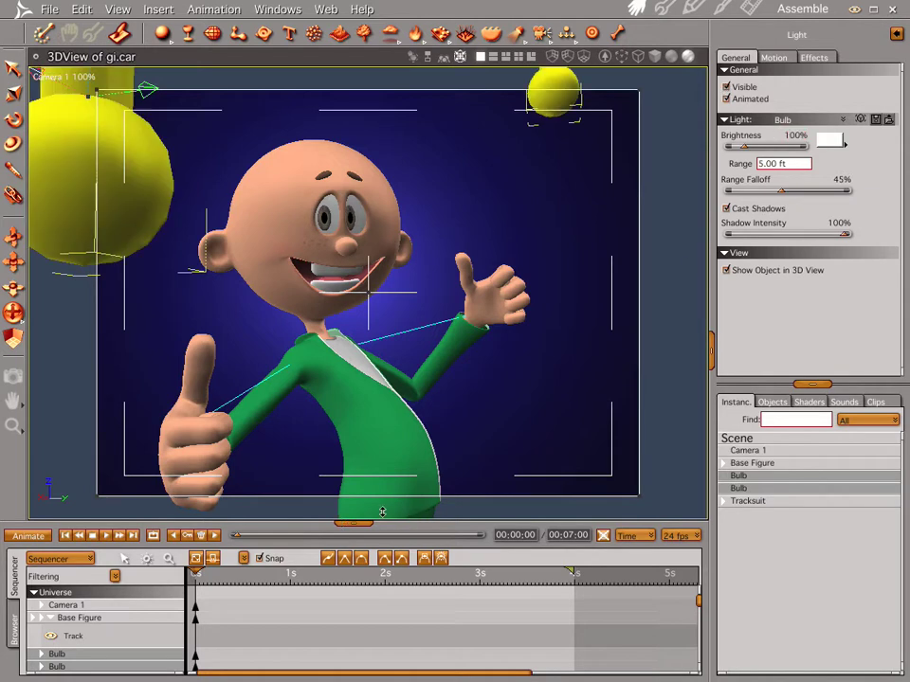
click(352, 522)
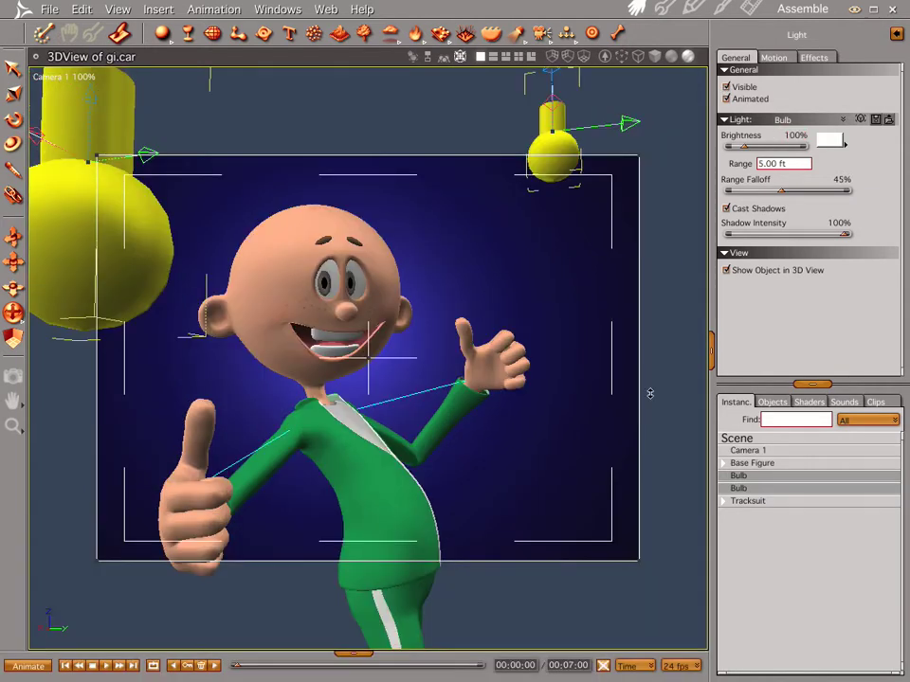
click(708, 346)
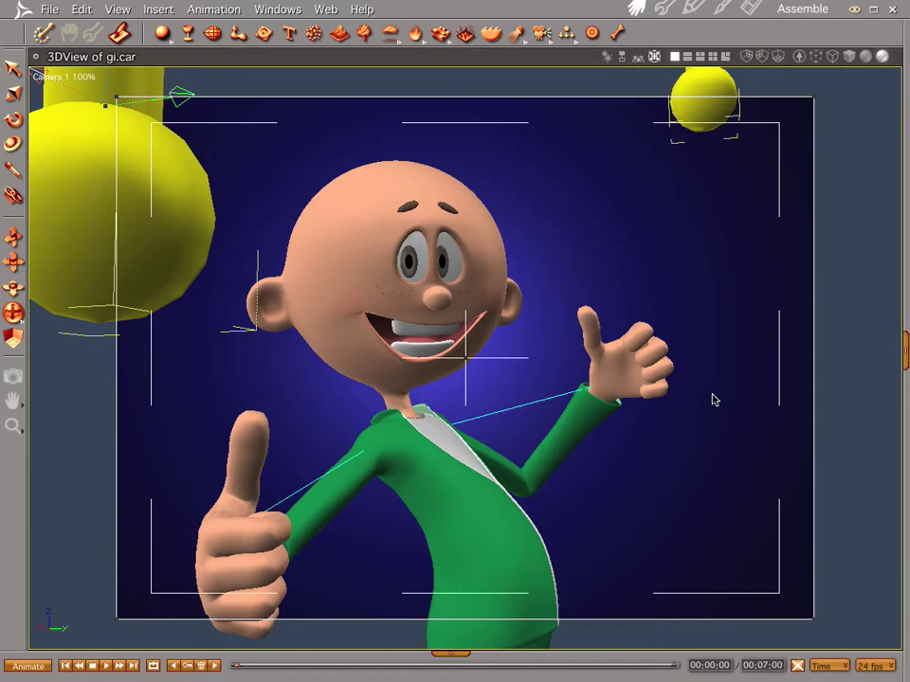
- Render the final image with the Bulb lights on and enlarge the rendered image area
key(ctrl+r)
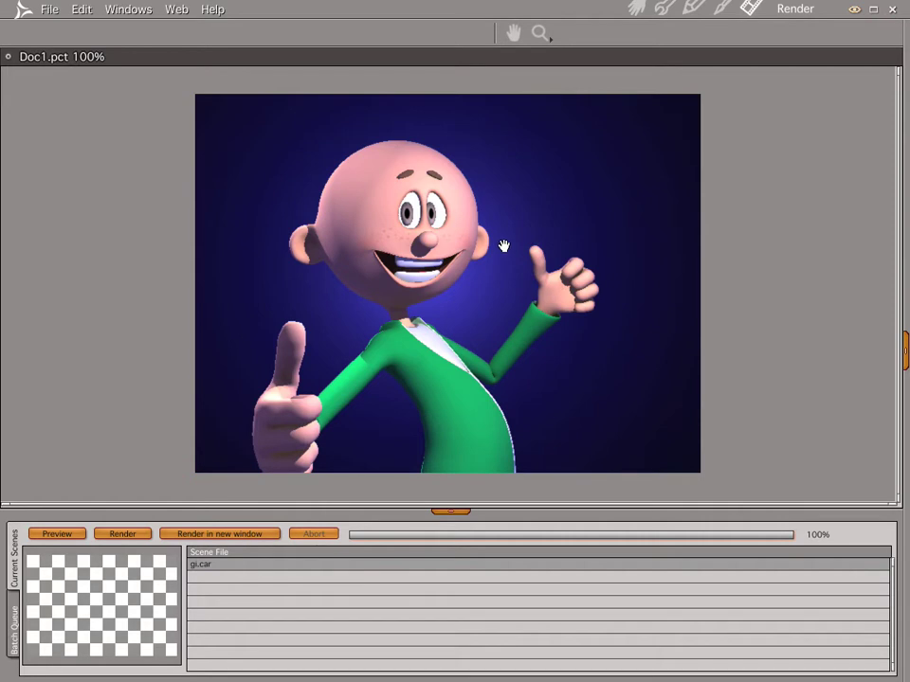
click(455, 511)
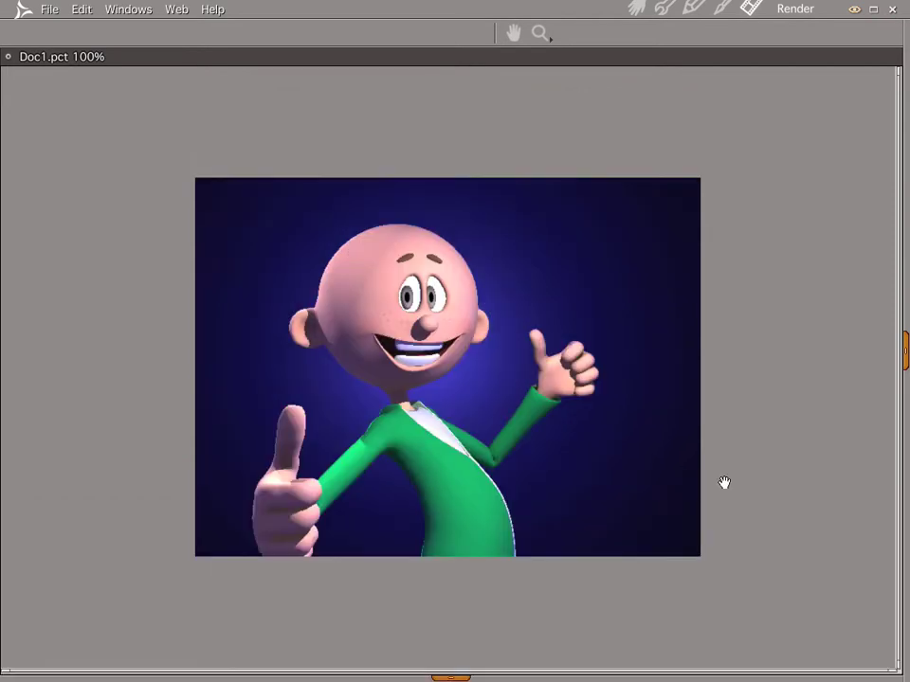